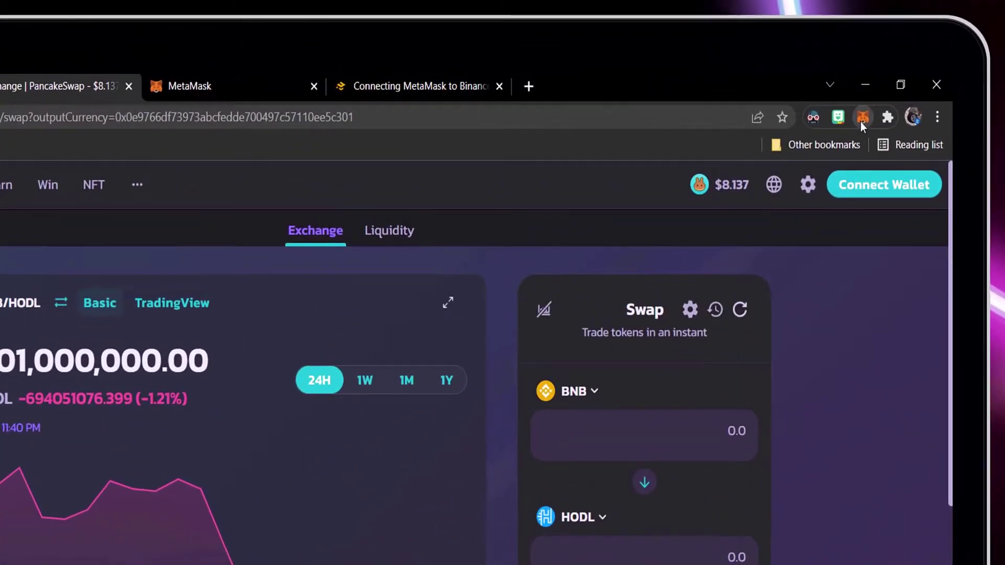
Add a Smart Chain network with chain ID 56, symbol BNB and the bscscan explorer, and keep it active
{"action": "left_click", "coordinate": [861, 120]}
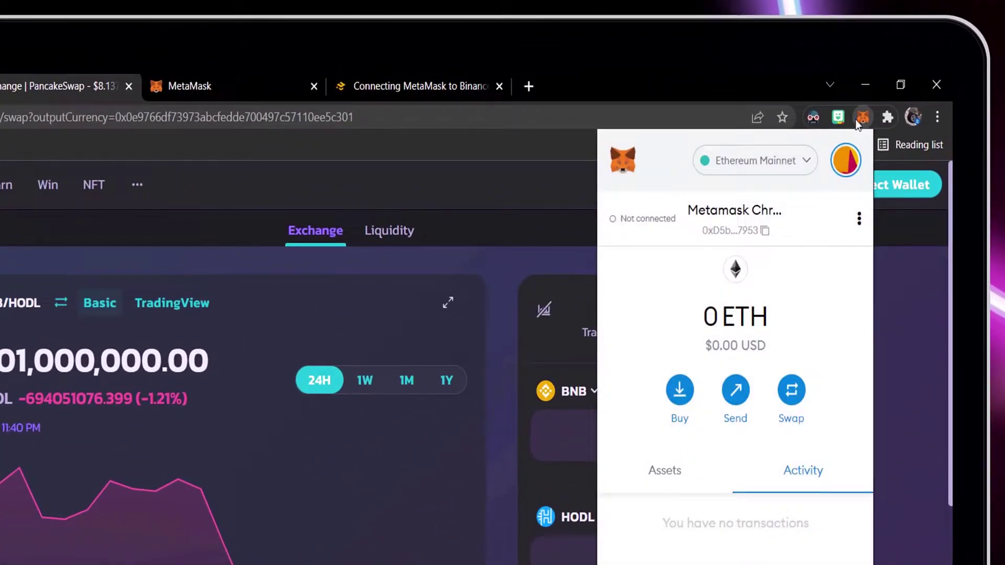
{"action": "left_click", "coordinate": [803, 162]}
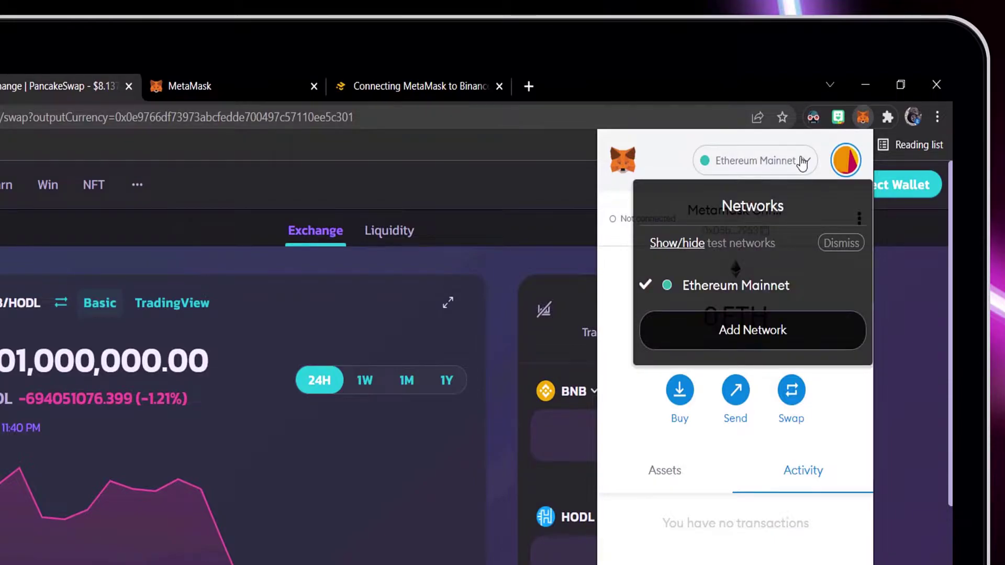
{"action": "left_click", "coordinate": [785, 338]}
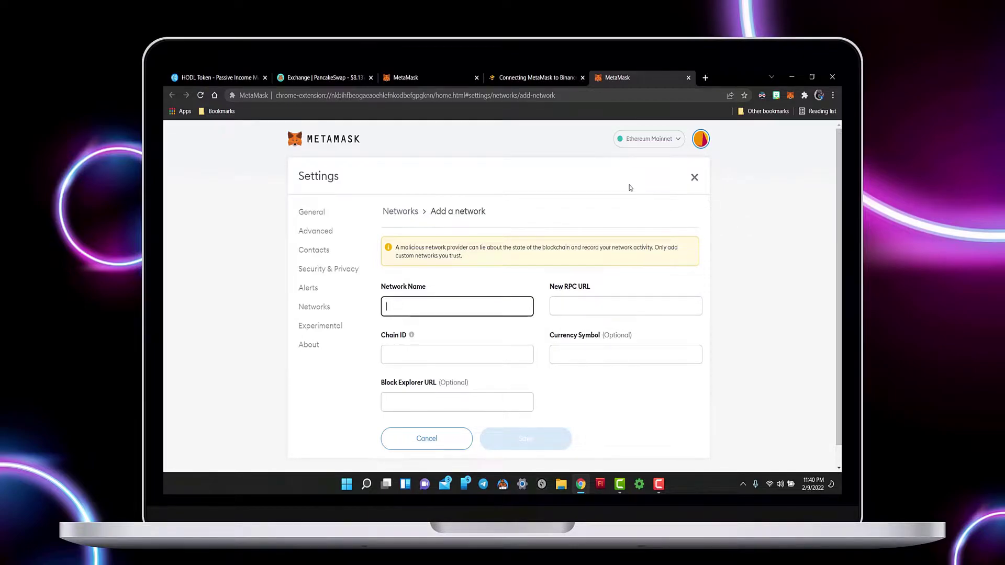
{"action": "left_click", "coordinate": [550, 78]}
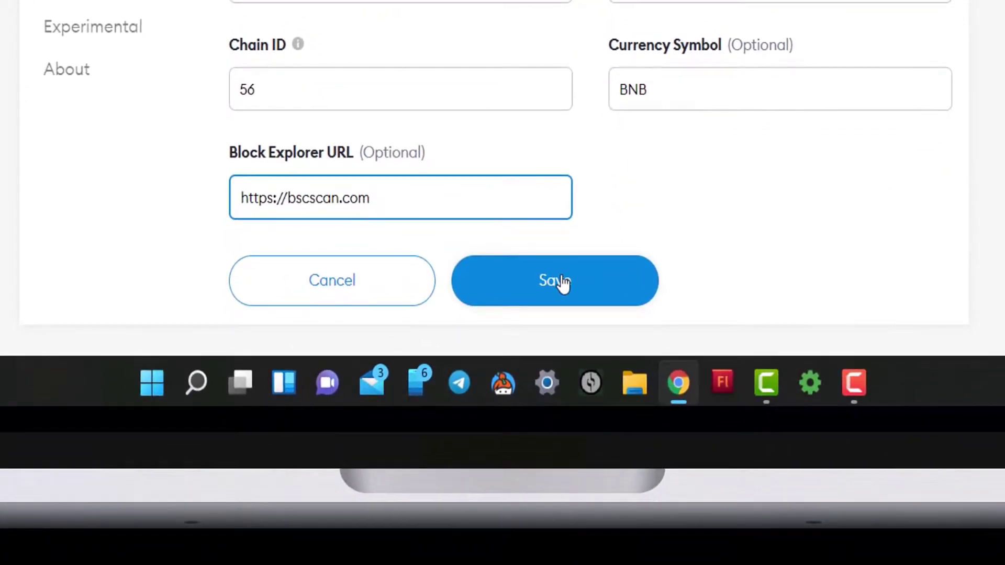
{"action": "left_click", "coordinate": [563, 282]}
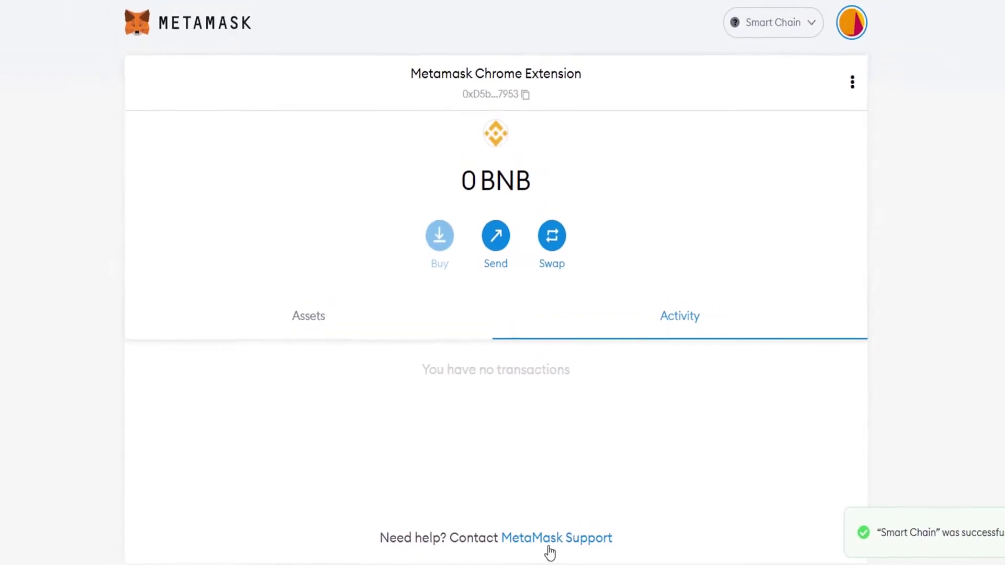
{"action": "left_click", "coordinate": [810, 25]}
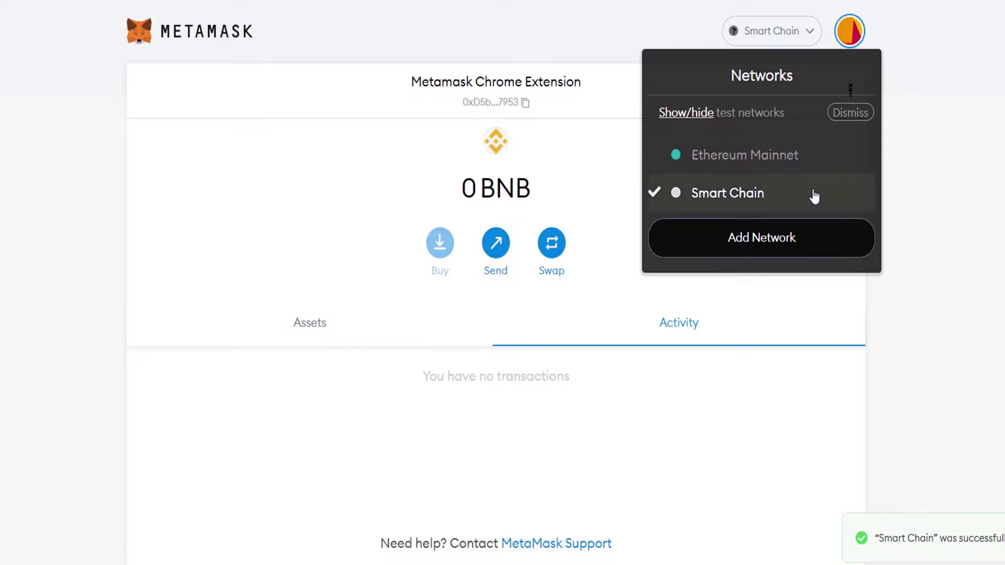
{"action": "left_click", "coordinate": [815, 196]}
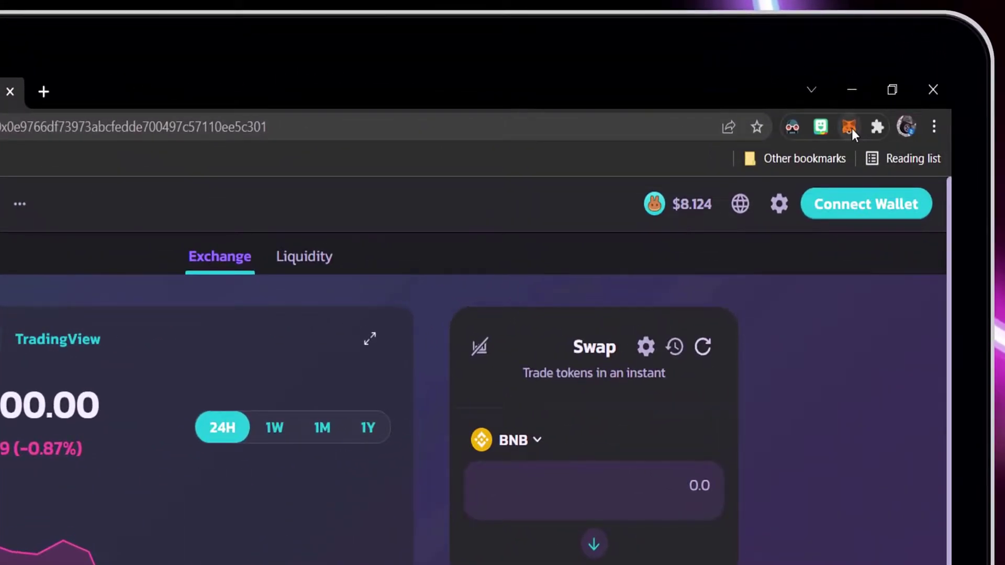
From the MetaMask accounts menu, choose Connect Hardware Wallet
{"action": "left_click", "coordinate": [852, 129]}
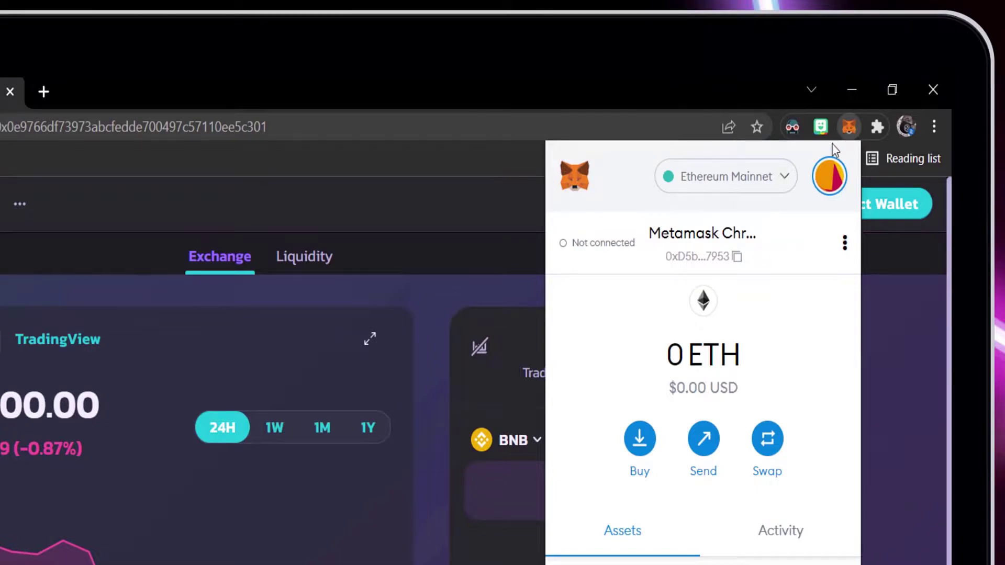
{"action": "left_click", "coordinate": [830, 184]}
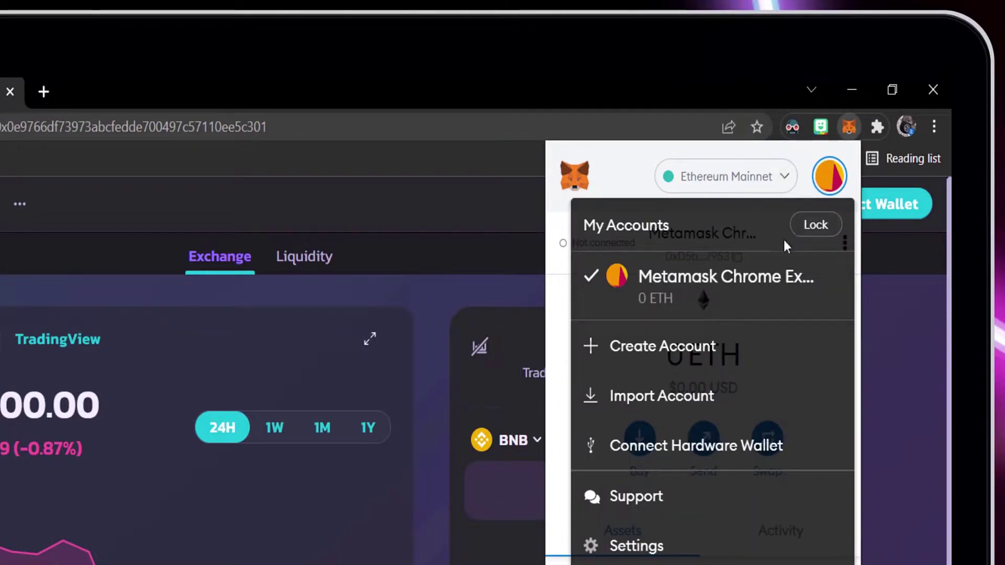
{"action": "left_click", "coordinate": [767, 442]}
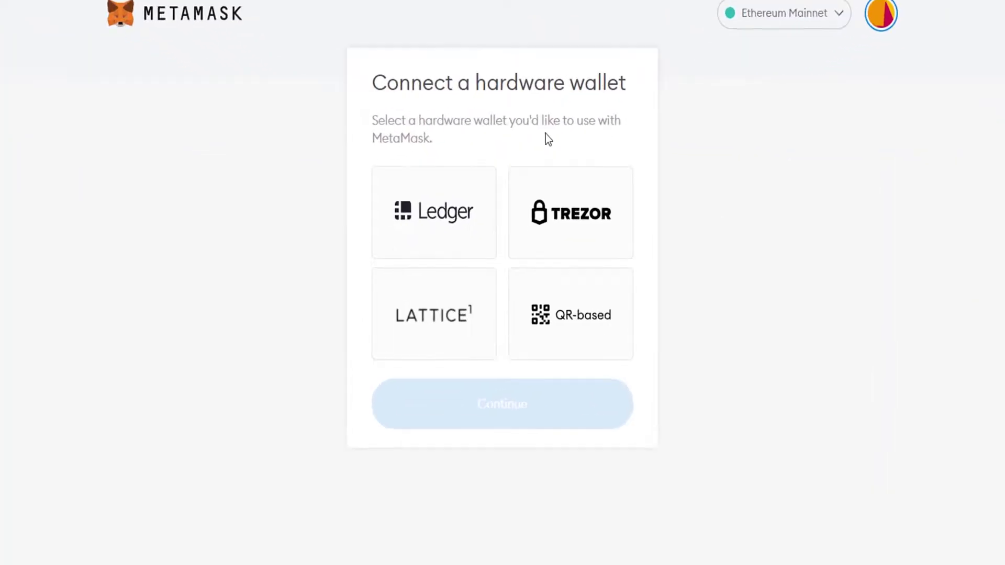
Select Ledger as the hardware wallet type
{"action": "left_click", "coordinate": [434, 225]}
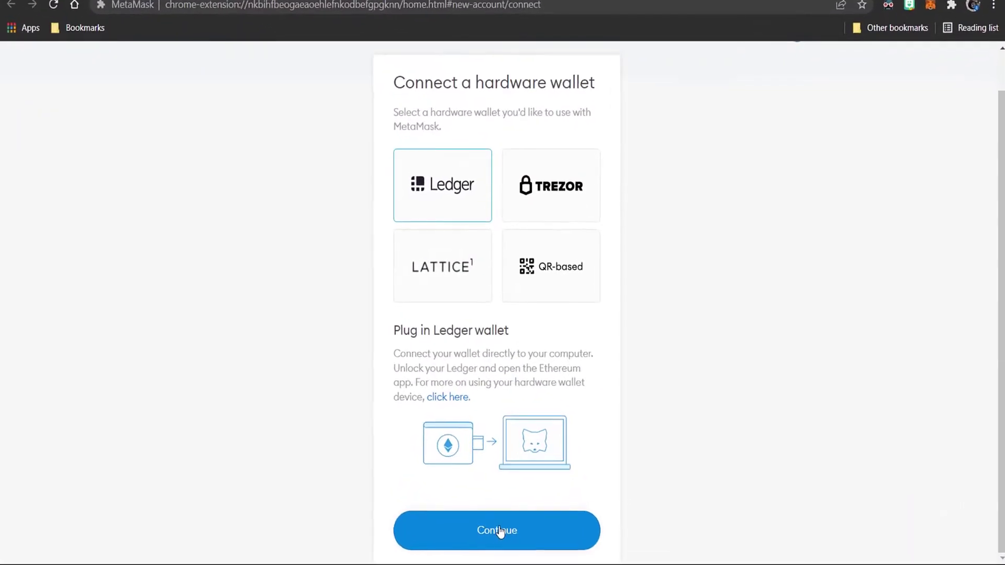
Connect the Nano S and add its first account to MetaMask as Ledger 1
{"action": "left_click", "coordinate": [499, 532]}
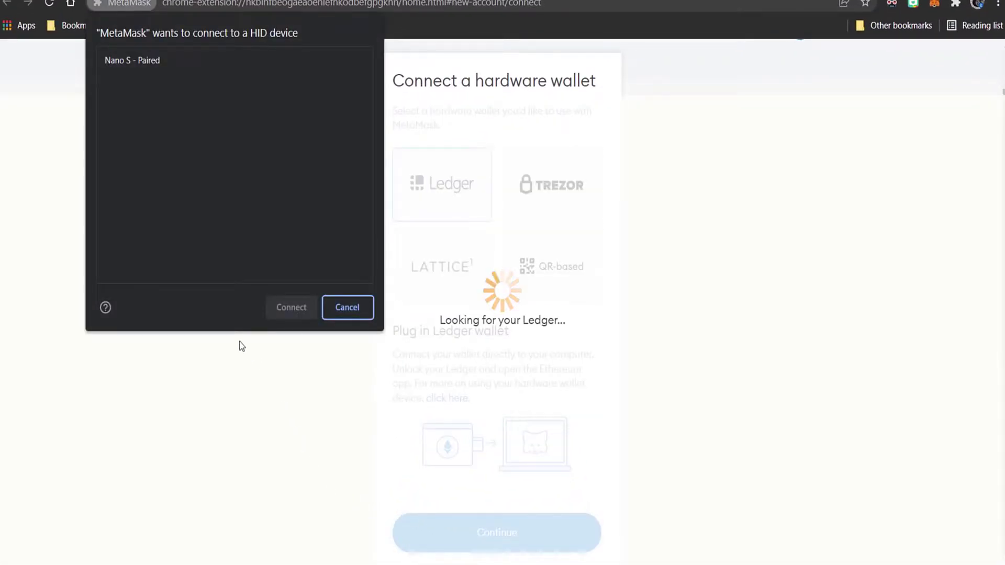
{"action": "left_click", "coordinate": [141, 61]}
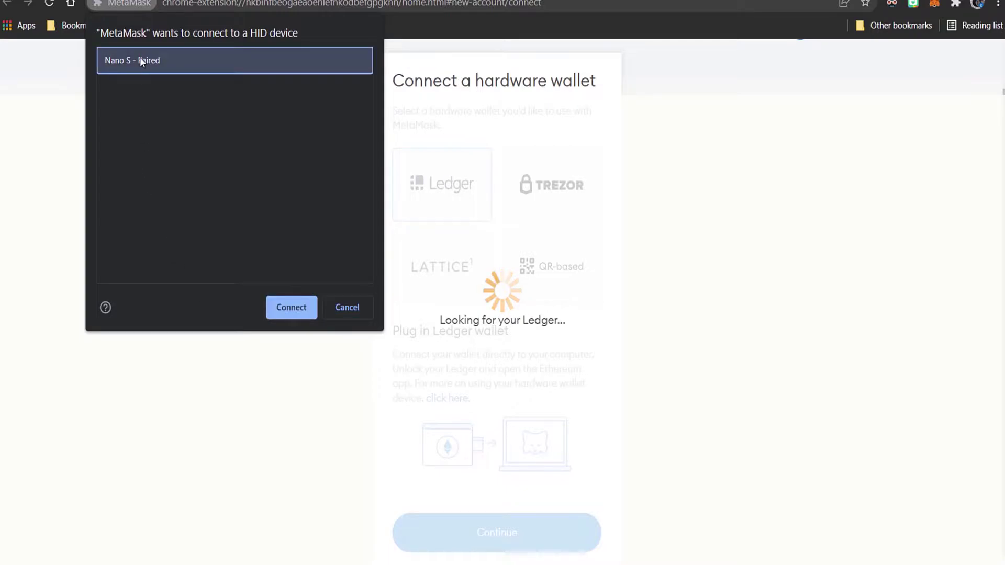
{"action": "left_click", "coordinate": [293, 312]}
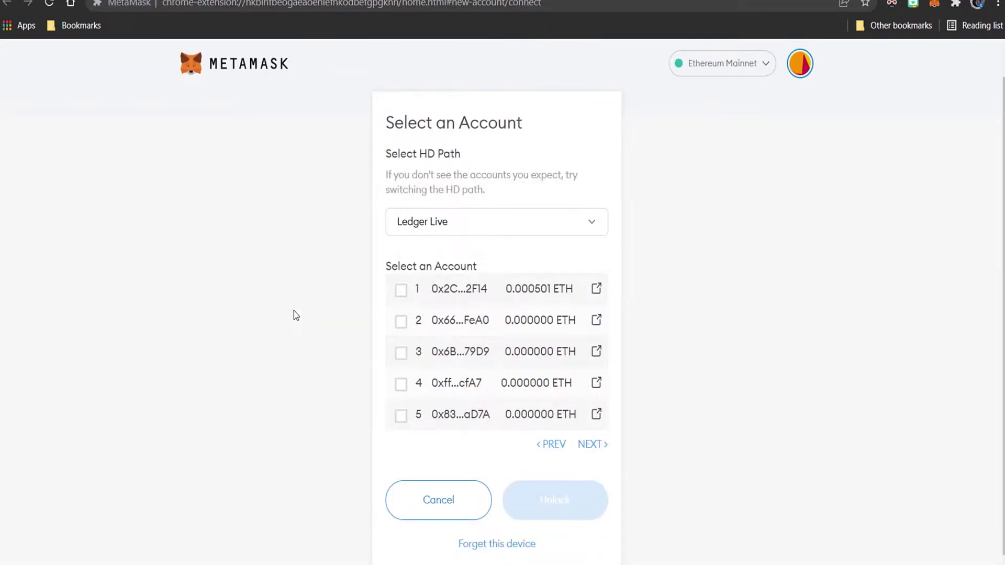
{"action": "left_click", "coordinate": [401, 290]}
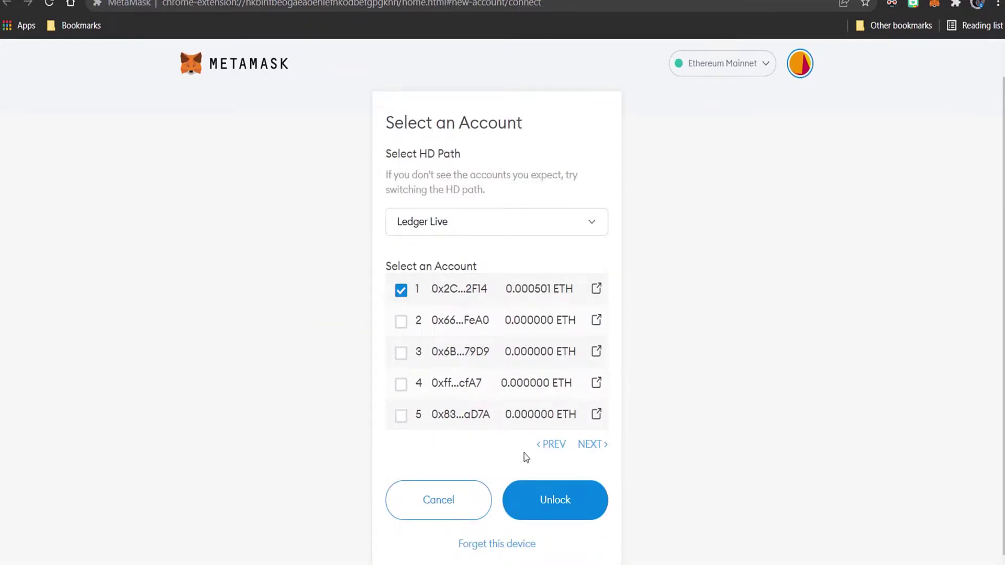
{"action": "left_click", "coordinate": [548, 502]}
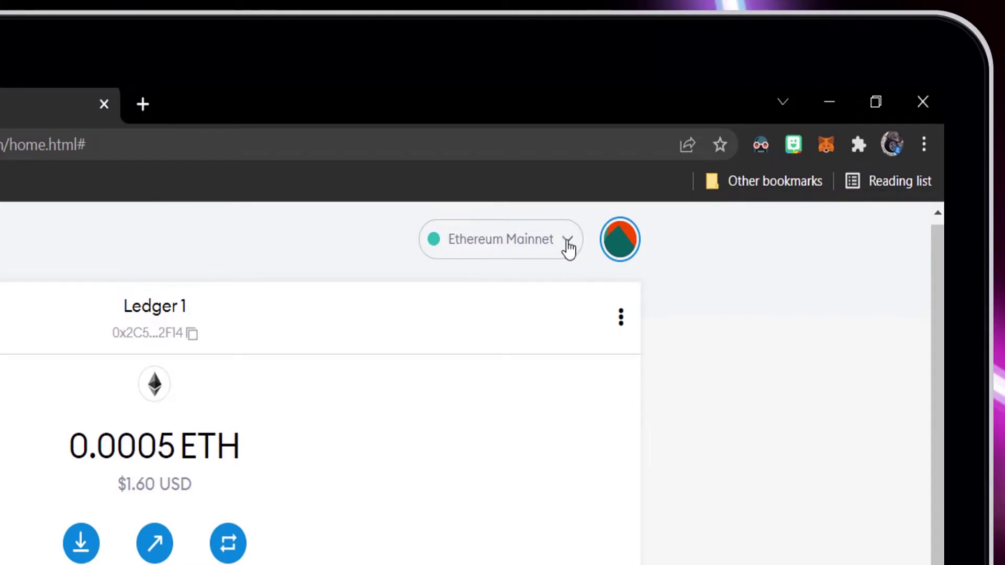
Switch Ledger 1 to Binance Smart Chain Mainnet and import HODL by its pasted contract address
{"action": "left_click", "coordinate": [567, 247]}
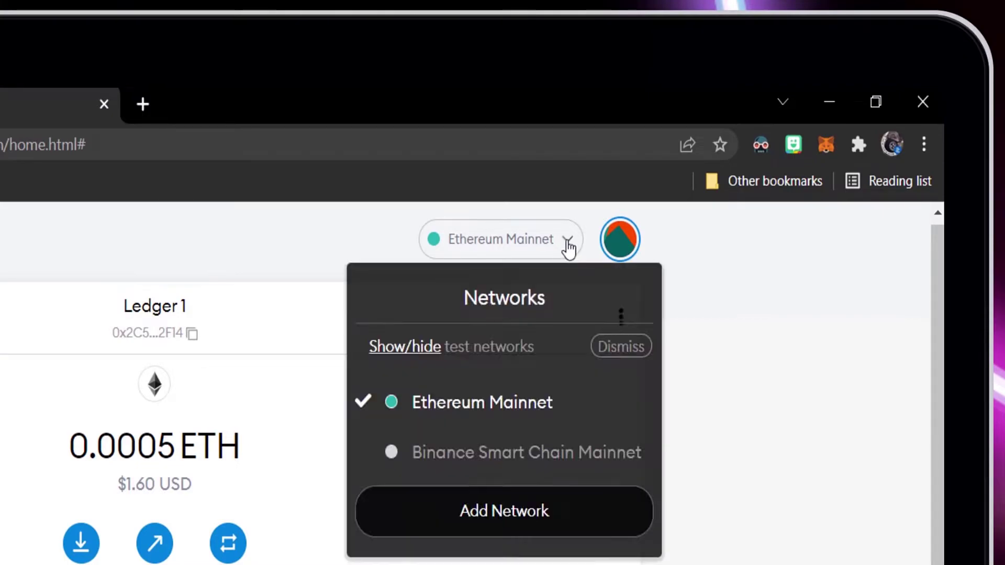
{"action": "left_click", "coordinate": [439, 459]}
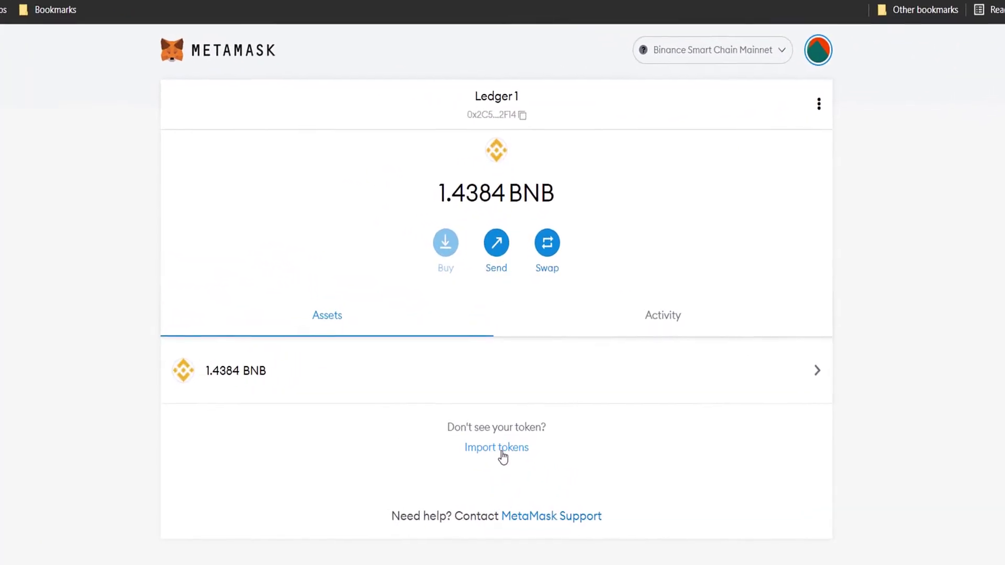
{"action": "left_click", "coordinate": [499, 448]}
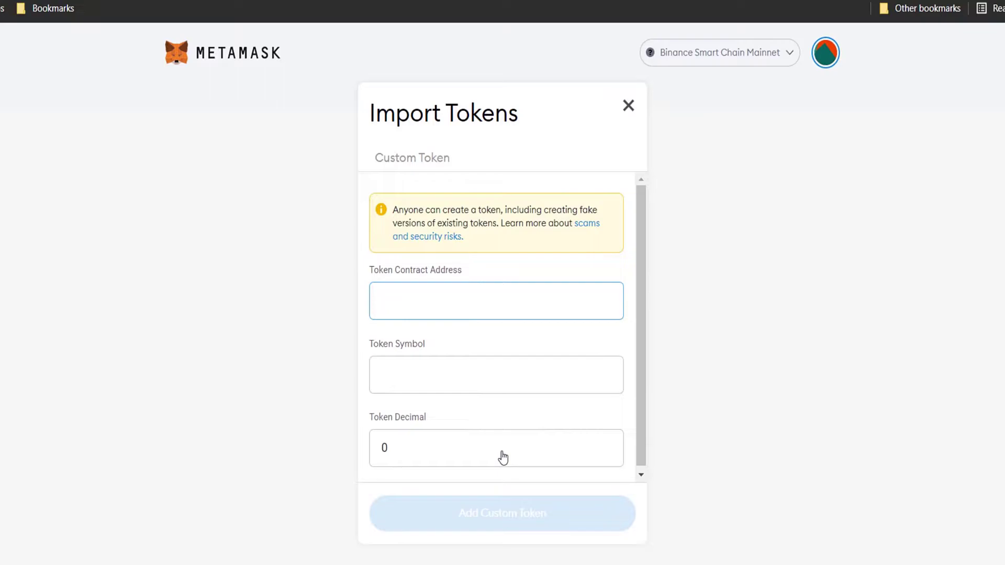
{"action": "key", "text": "ctrl+v"}
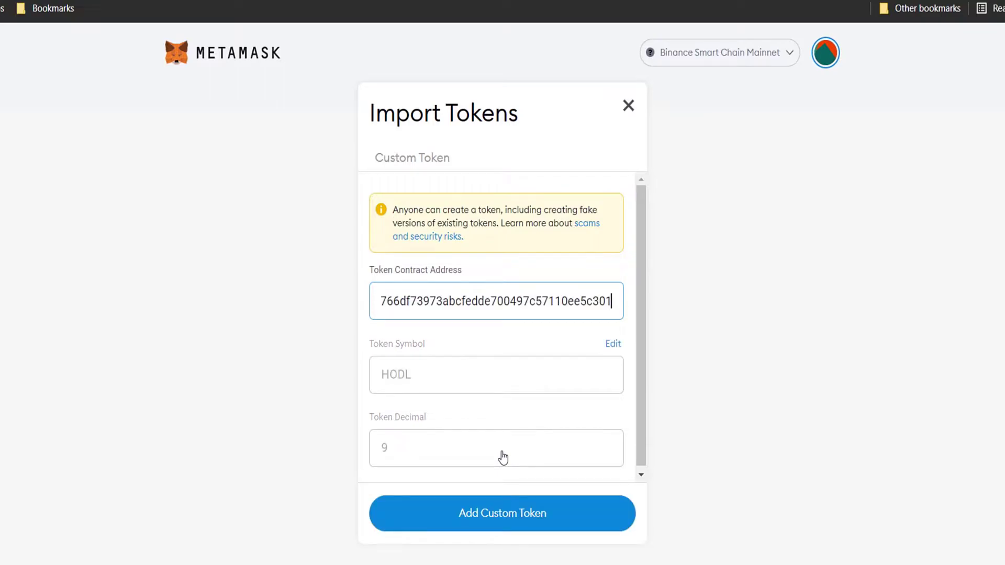
{"action": "left_click", "coordinate": [505, 513]}
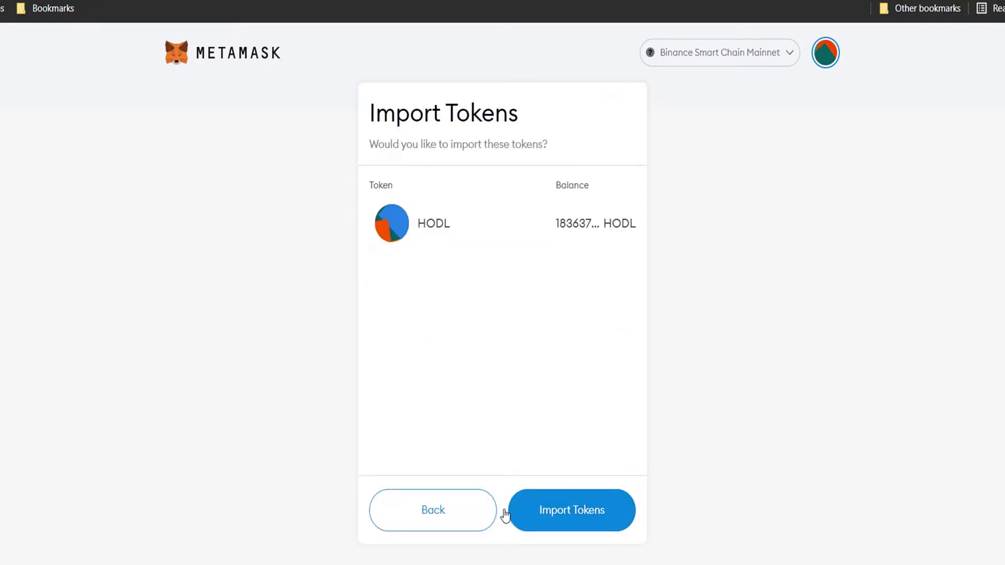
{"action": "left_click", "coordinate": [574, 510]}
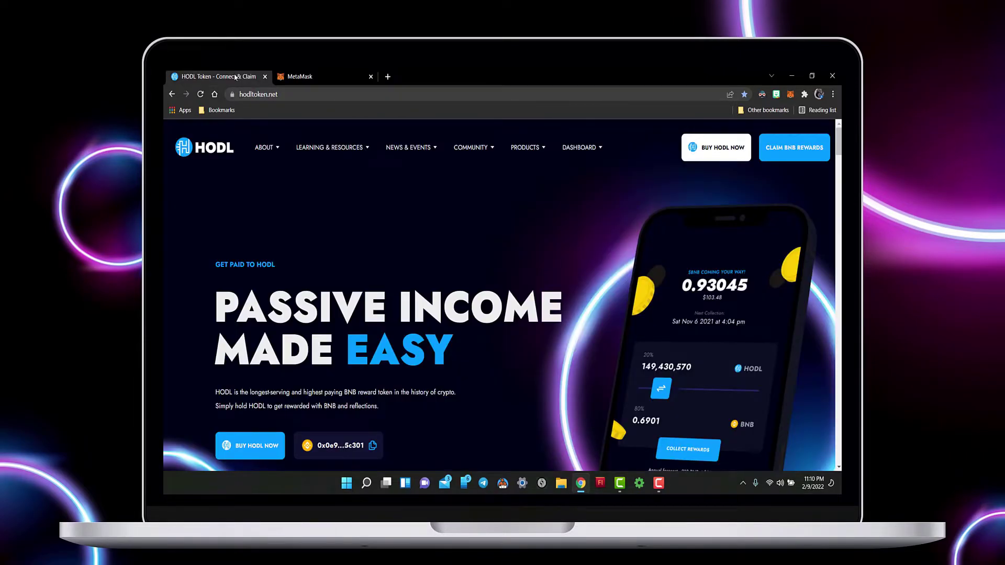
On hodltoken.net's claim BNB rewards page, connect MetaMask using the Ledger 1 account
{"action": "left_click", "coordinate": [264, 148]}
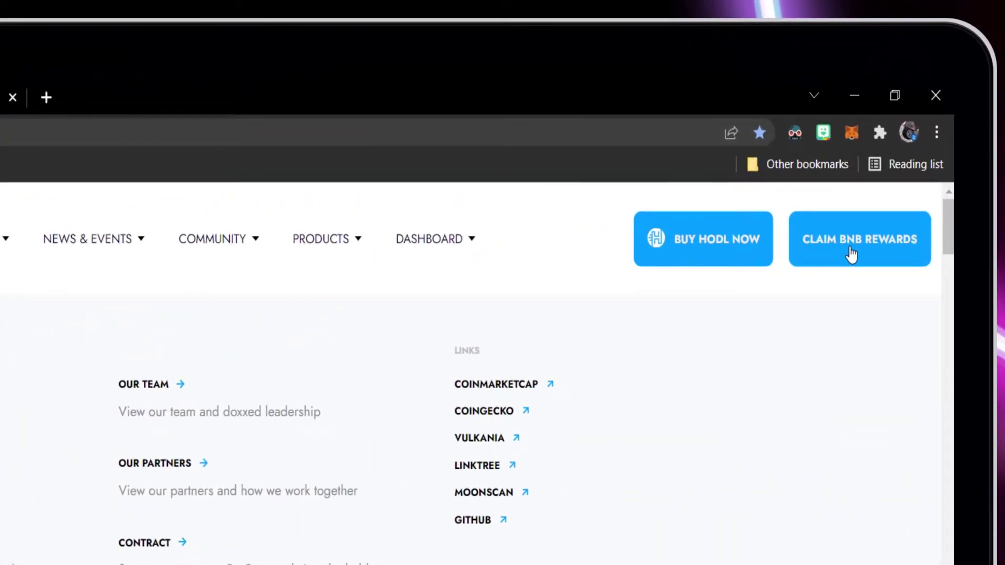
{"action": "left_click", "coordinate": [851, 255]}
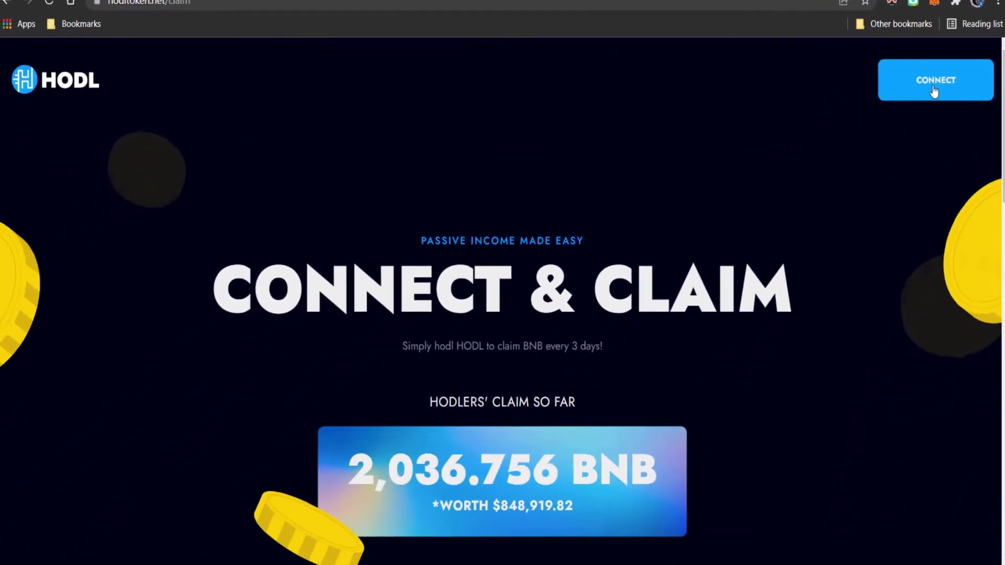
{"action": "left_click", "coordinate": [851, 253]}
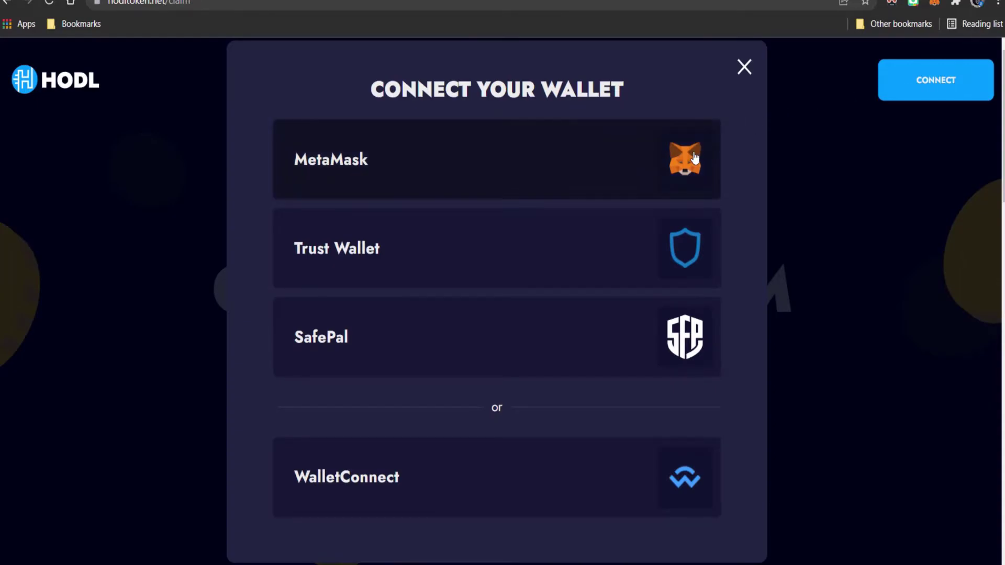
{"action": "left_click", "coordinate": [694, 158]}
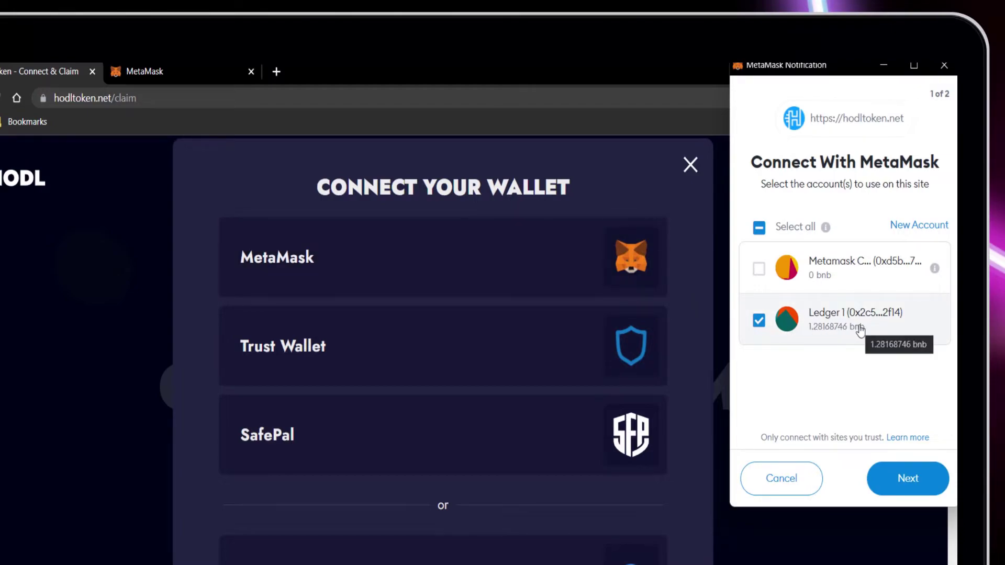
{"action": "left_click", "coordinate": [919, 481]}
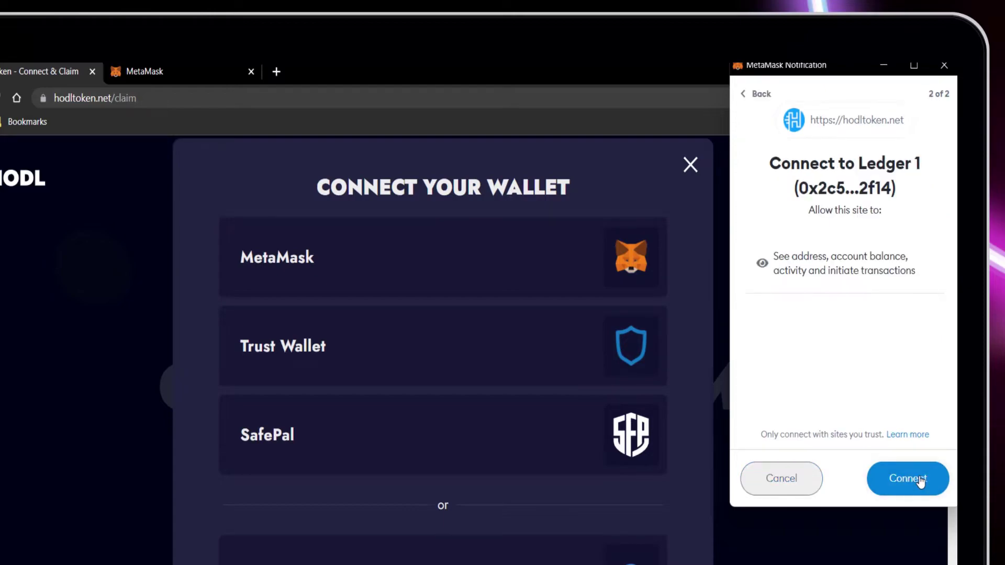
{"action": "left_click", "coordinate": [920, 482]}
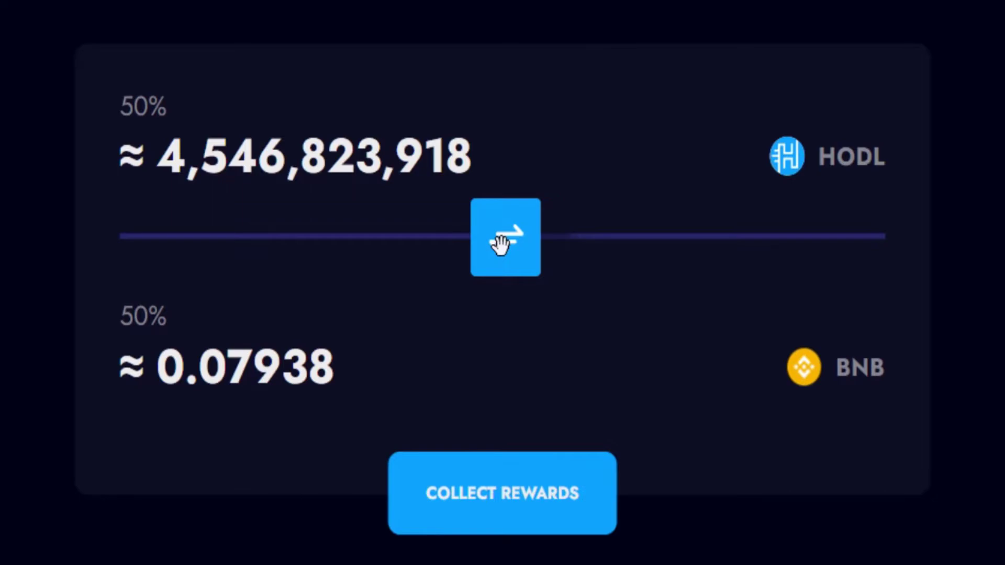
Slide the reward split fully to 0% HODL / 100% BNB, about 0.15876 BNB
{"action": "mouse_move", "coordinate": [507, 241]}
{"action": "left_mouse_down"}
{"action": "mouse_move", "coordinate": [128, 250]}
{"action": "mouse_move", "coordinate": [521, 251]}
{"action": "left_mouse_up"}
{"action": "left_click_drag", "start_coordinate": [535, 284], "coordinate": [938, 257]}
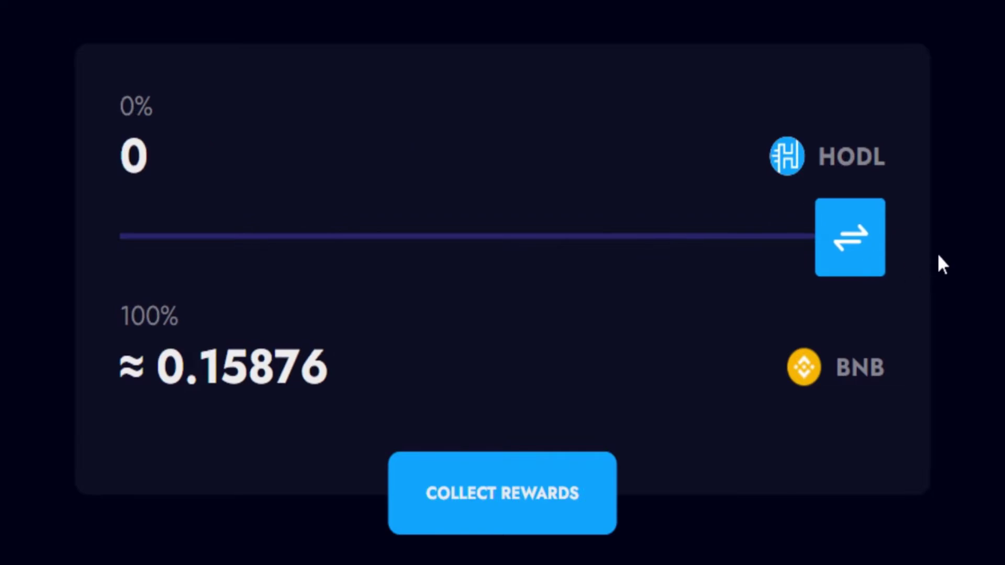
Collect rewards and confirm the Redeem Rewards transaction with 0.00211397 BNB gas
{"action": "left_click", "coordinate": [492, 525]}
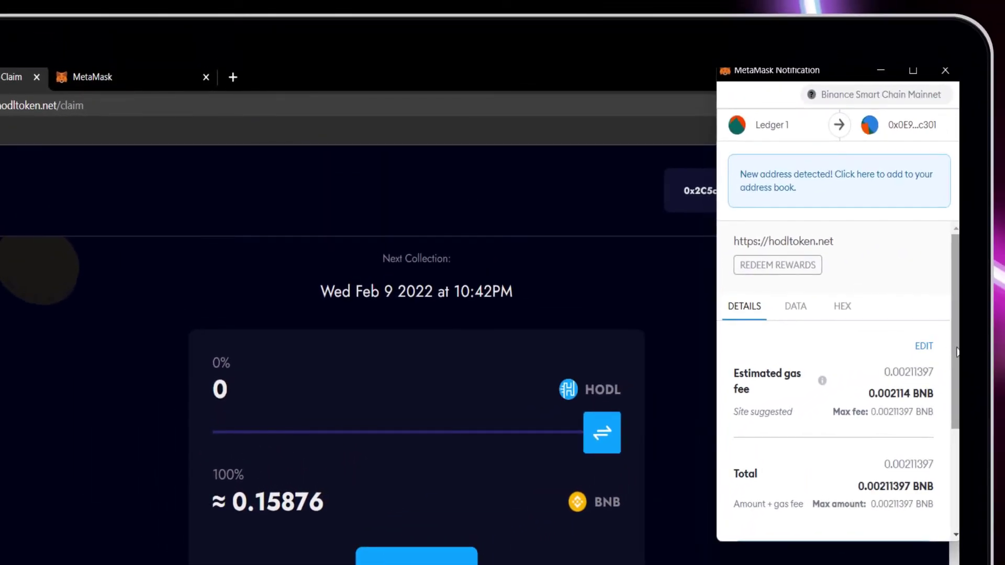
{"action": "left_click_drag", "start_coordinate": [957, 352], "coordinate": [953, 491]}
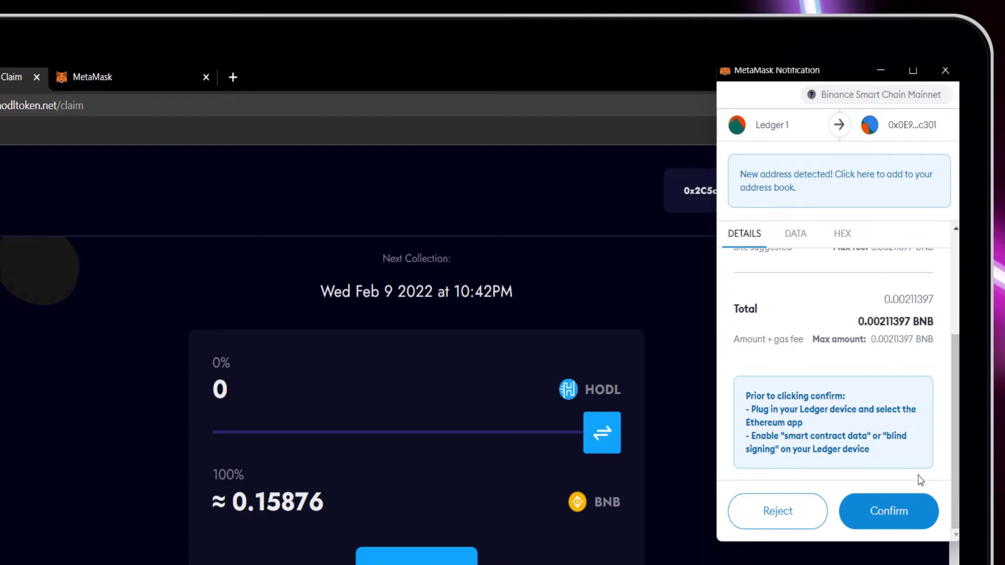
{"action": "left_click", "coordinate": [890, 513]}
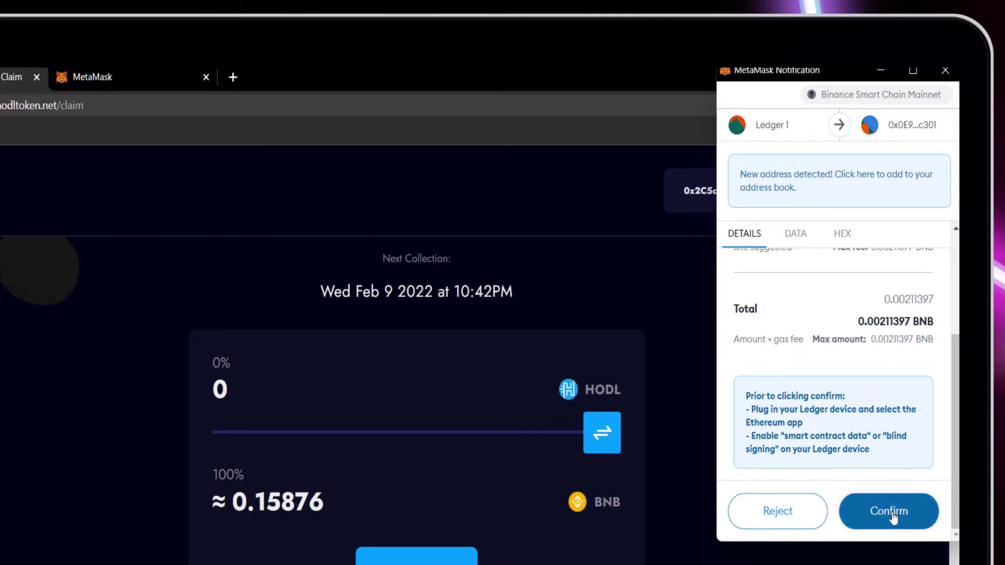